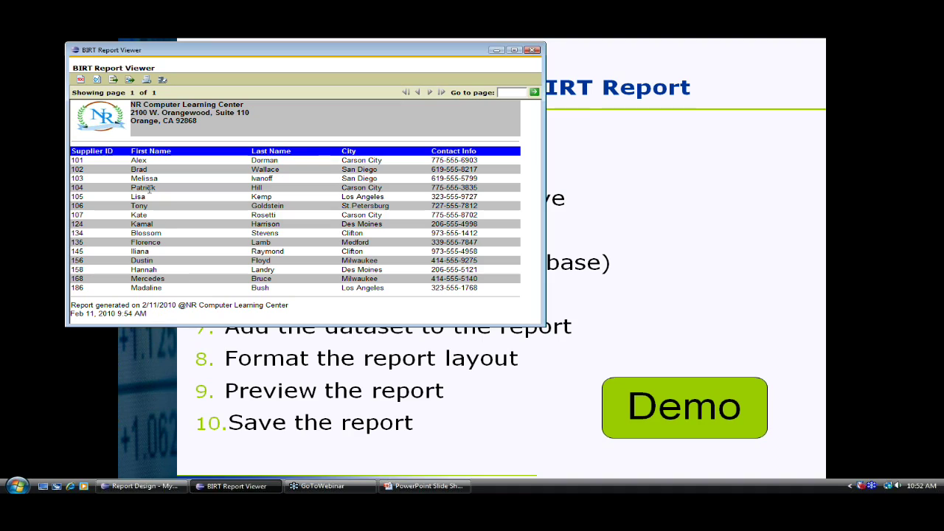
click(114, 80)
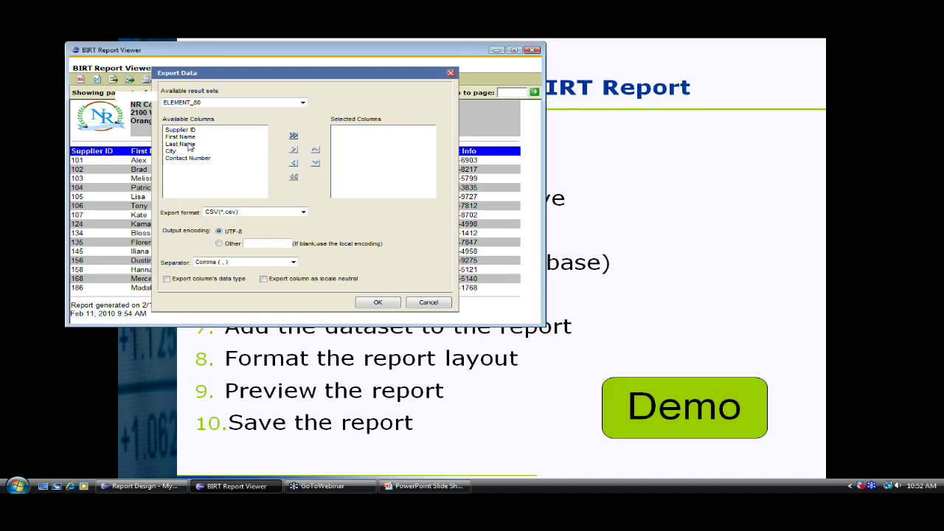
click(184, 130)
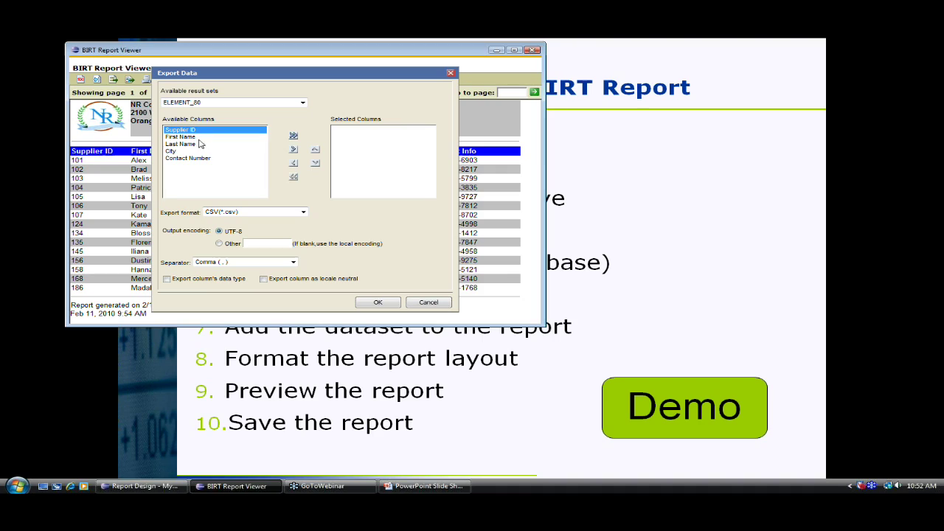
click(293, 150)
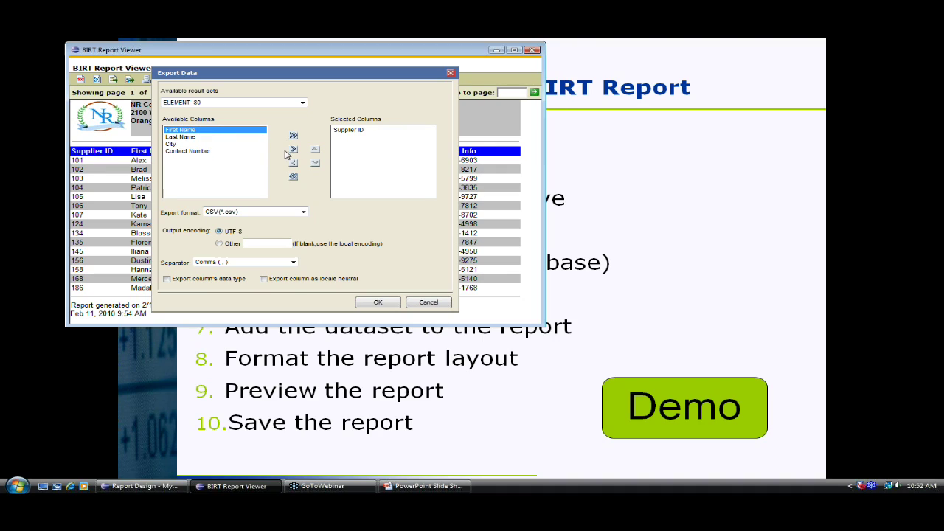
click(293, 150)
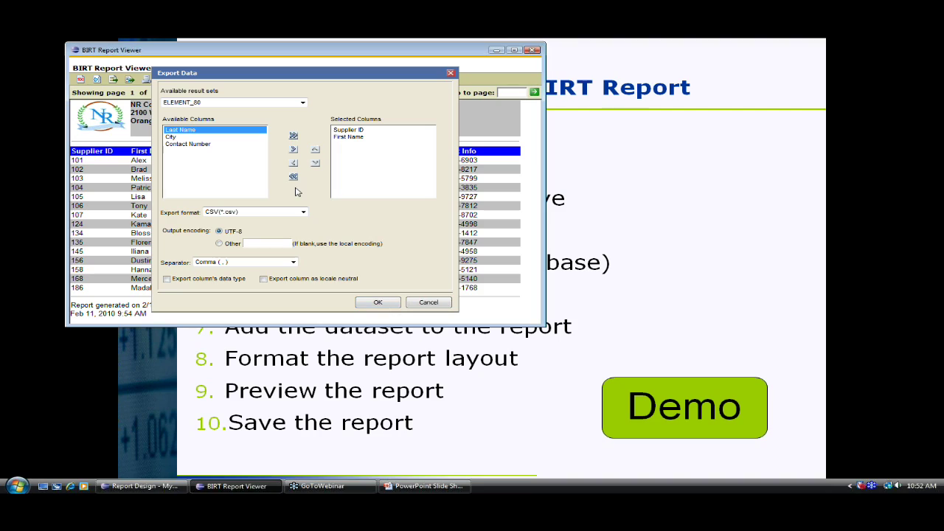
click(293, 149)
click(377, 303)
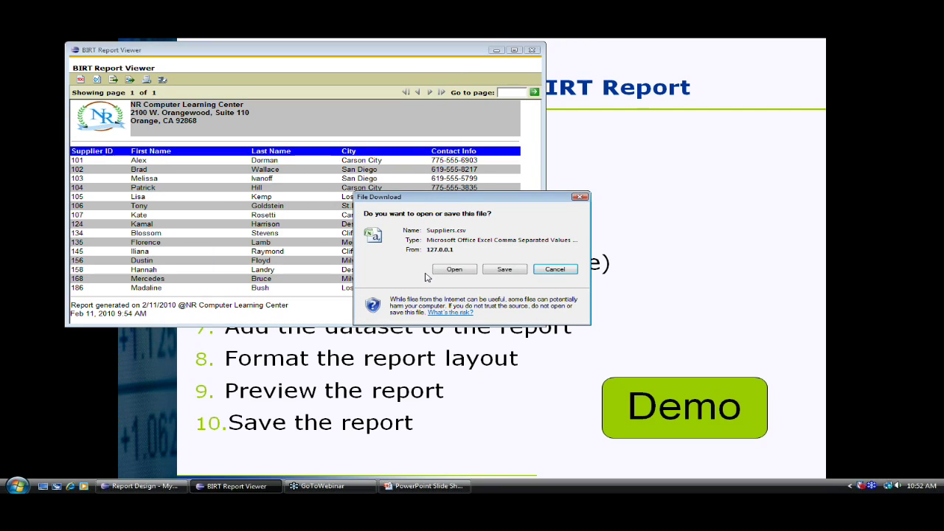
click(555, 270)
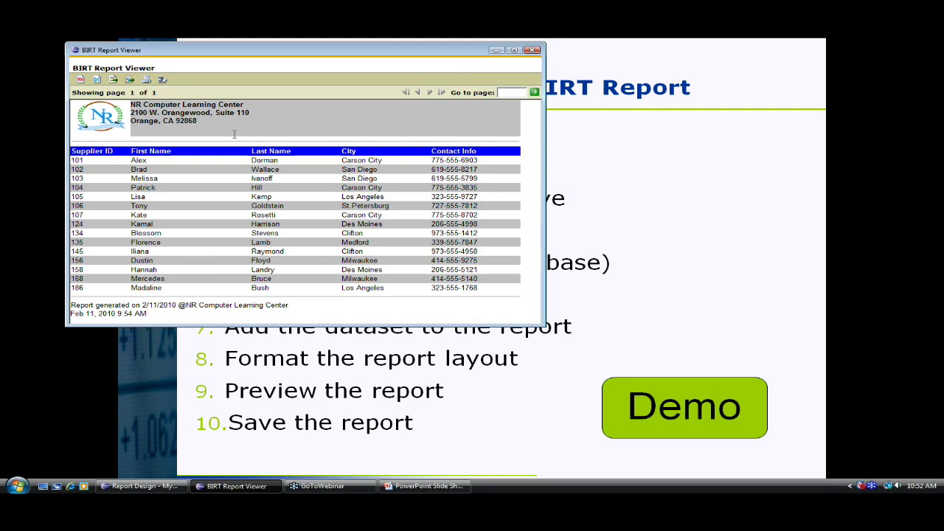
click(129, 79)
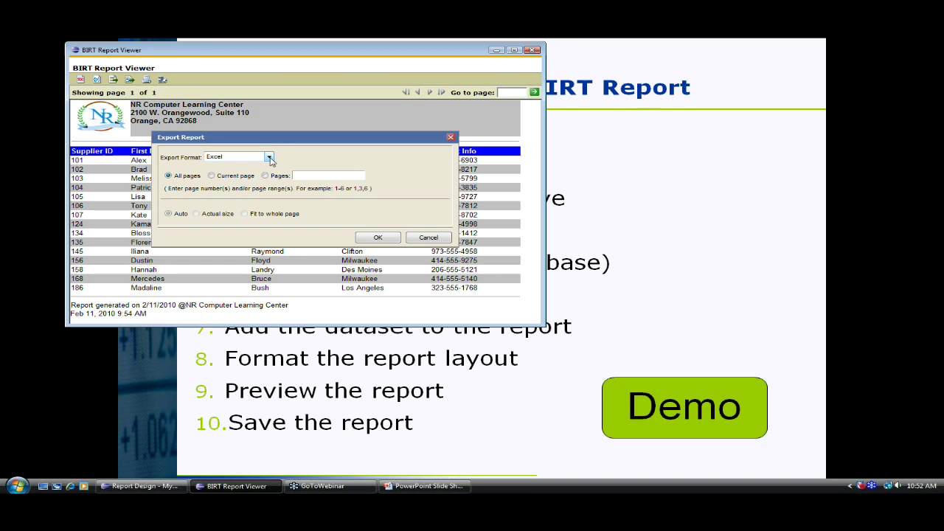
click(268, 157)
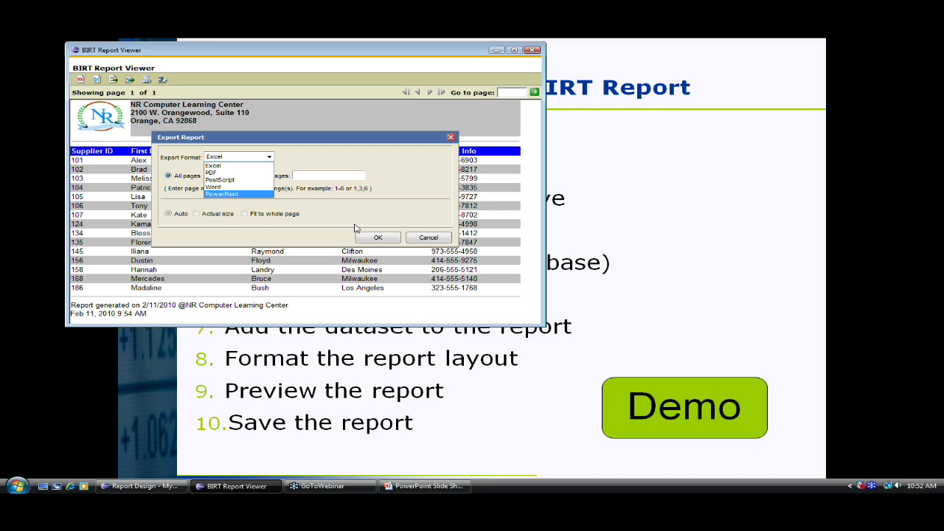
click(378, 237)
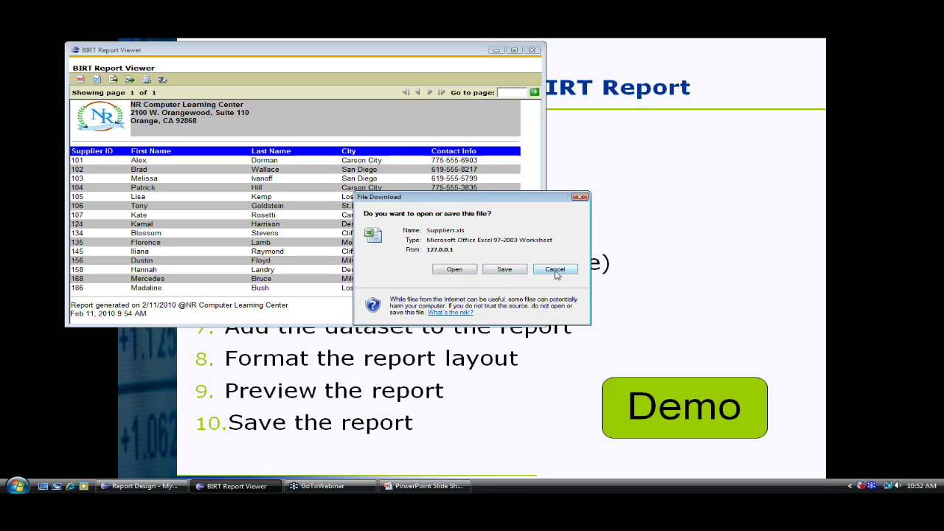
click(555, 270)
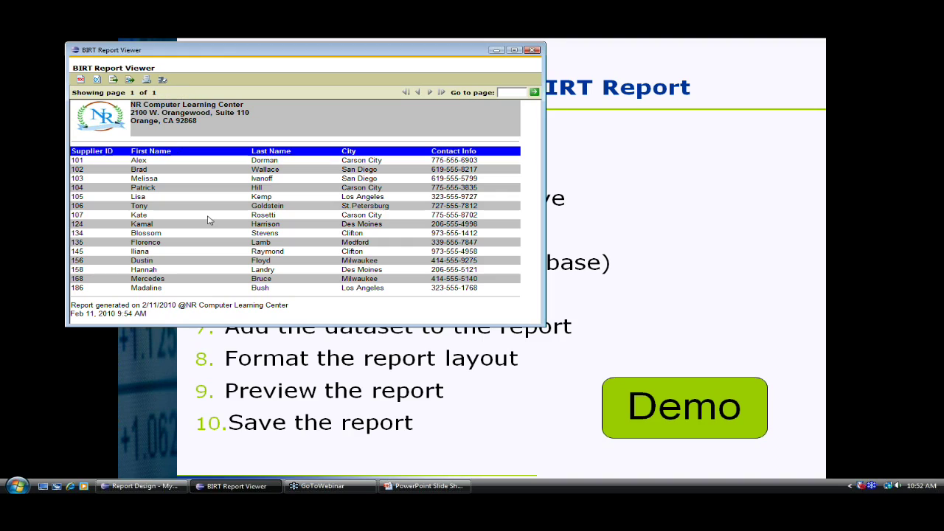
click(124, 488)
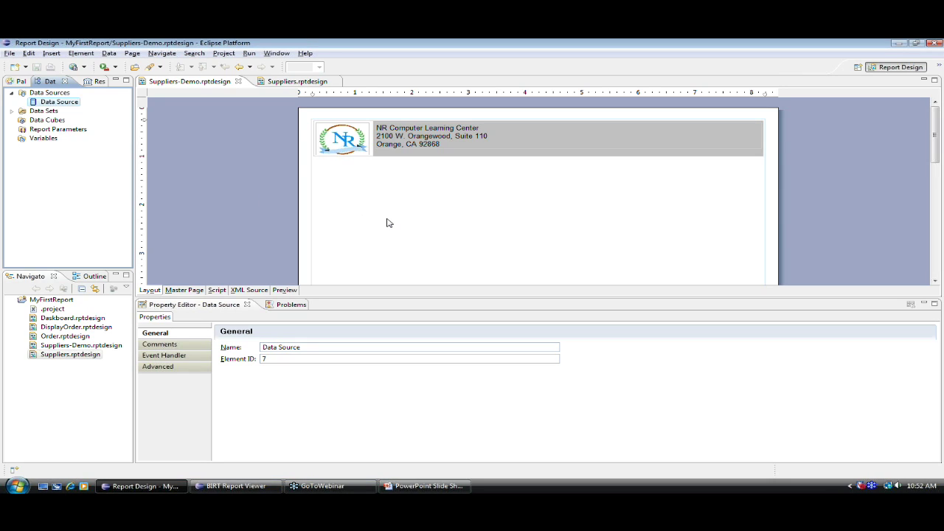
Switch to the Suppliers-Demo report design and expand Data Sets to reveal List of Suppliers
mouse_move(368, 157)
click(12, 111)
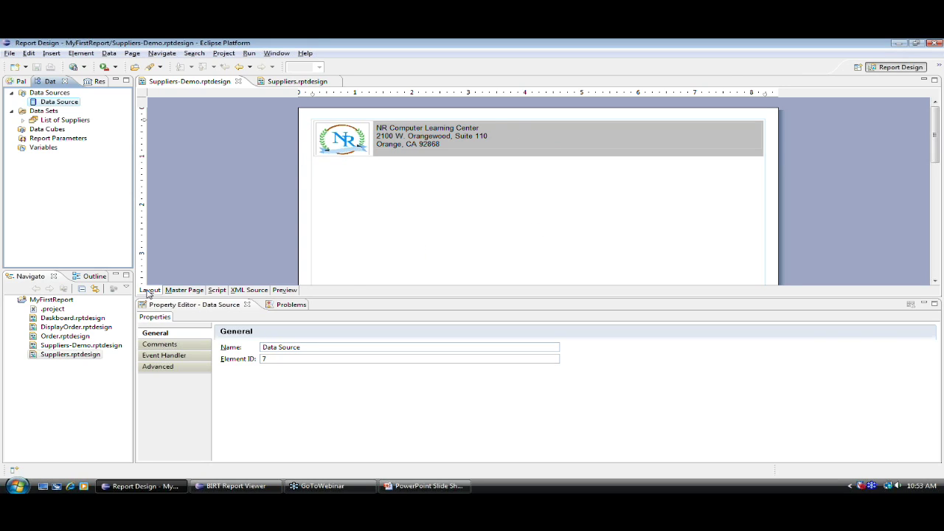
double_click(49, 105)
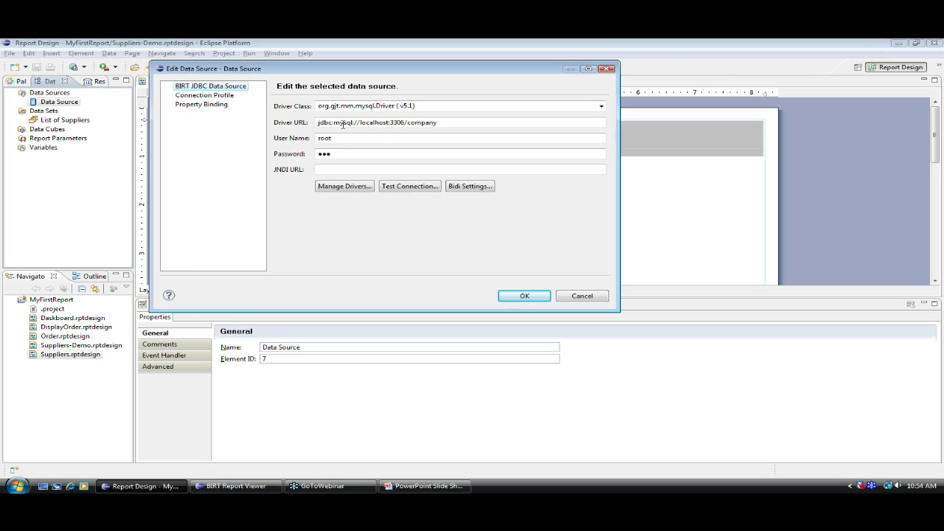
drag(340, 124, 351, 122)
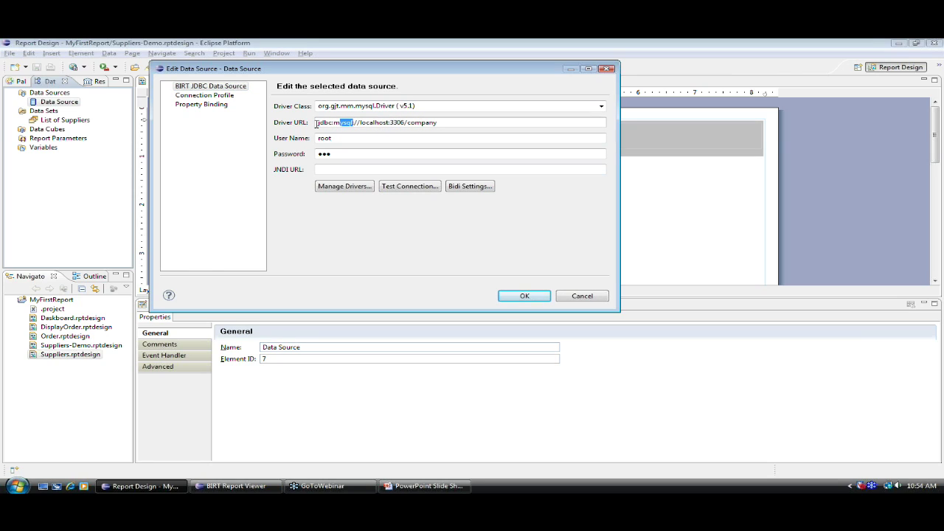
double_click(320, 124)
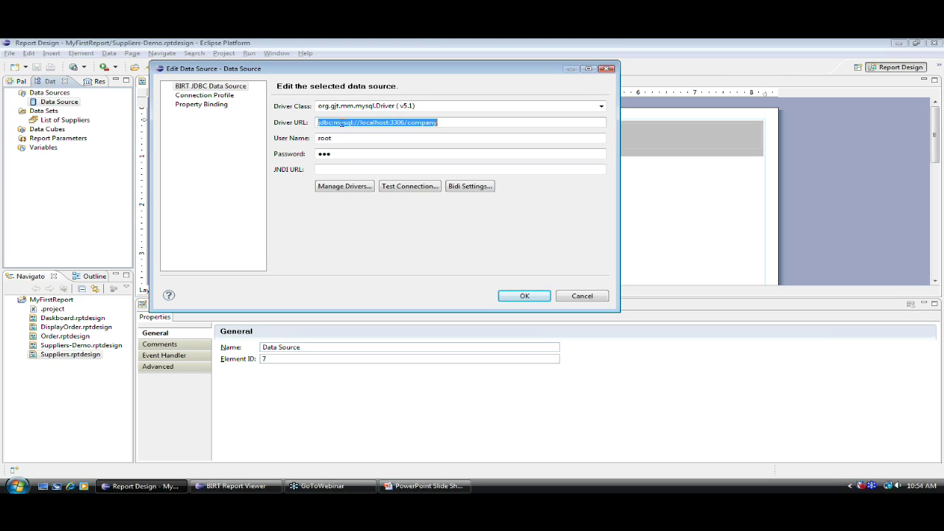
click(429, 123)
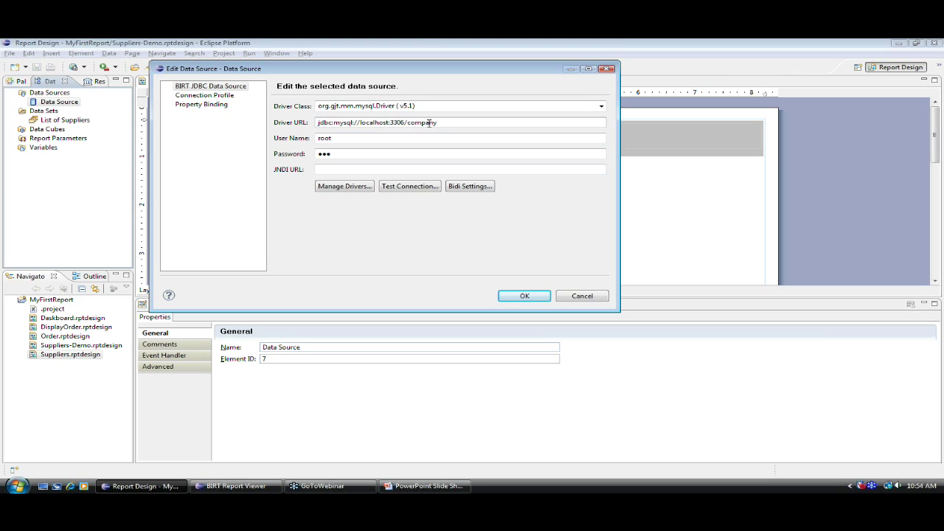
drag(433, 124, 415, 126)
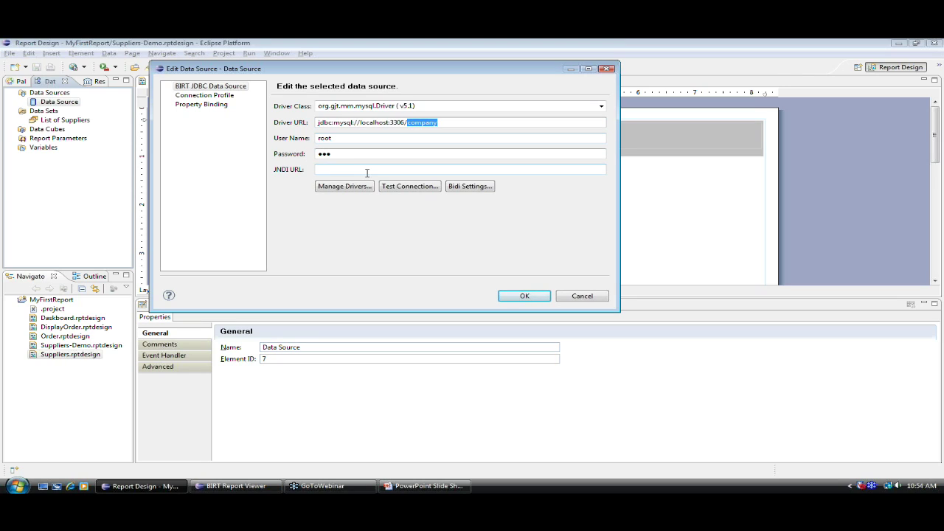
click(418, 187)
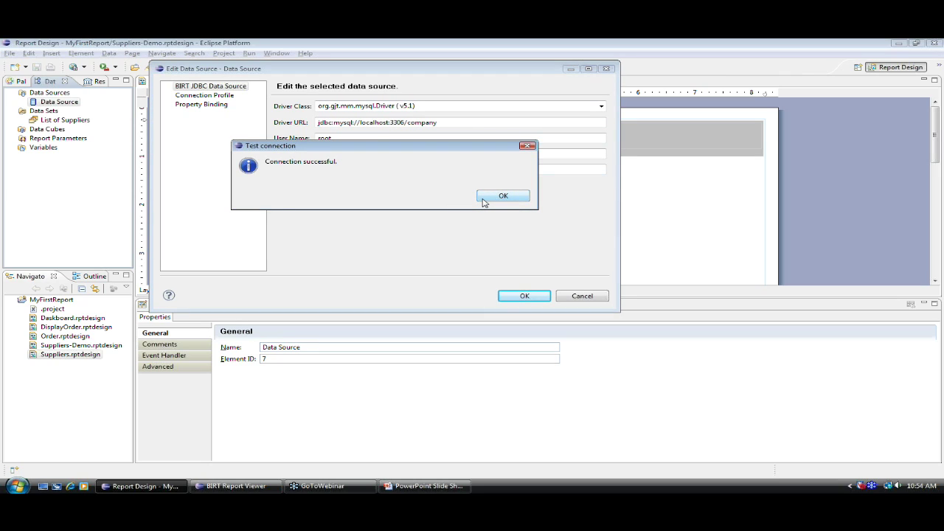
click(497, 197)
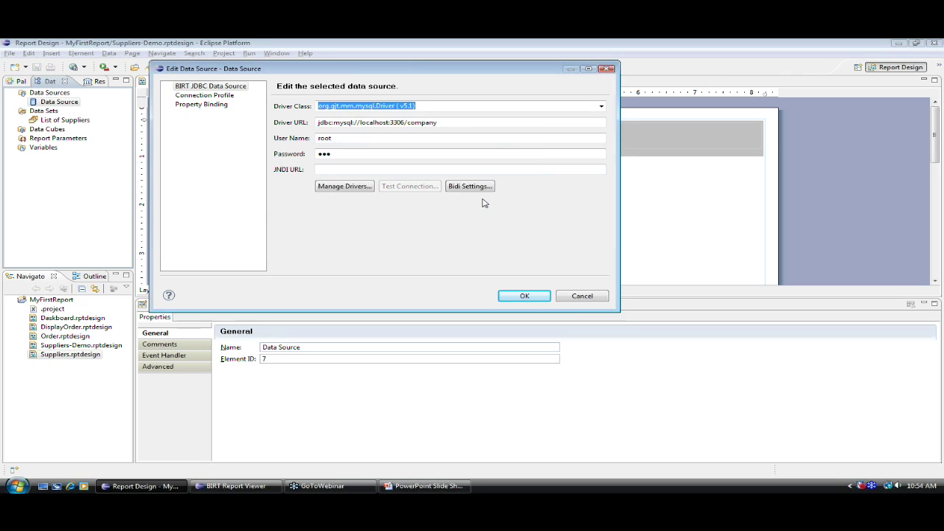
click(517, 297)
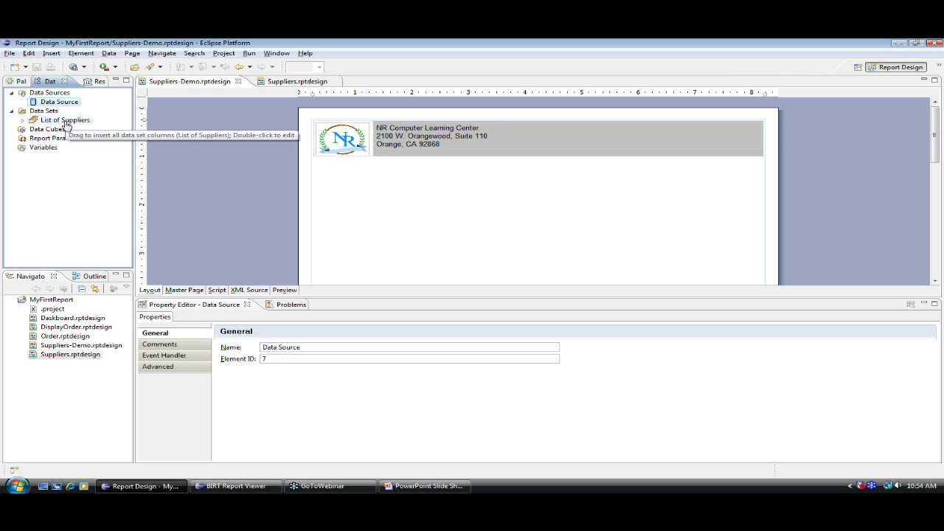
Open the List of Suppliers data set and review its SQL query text
double_click(65, 121)
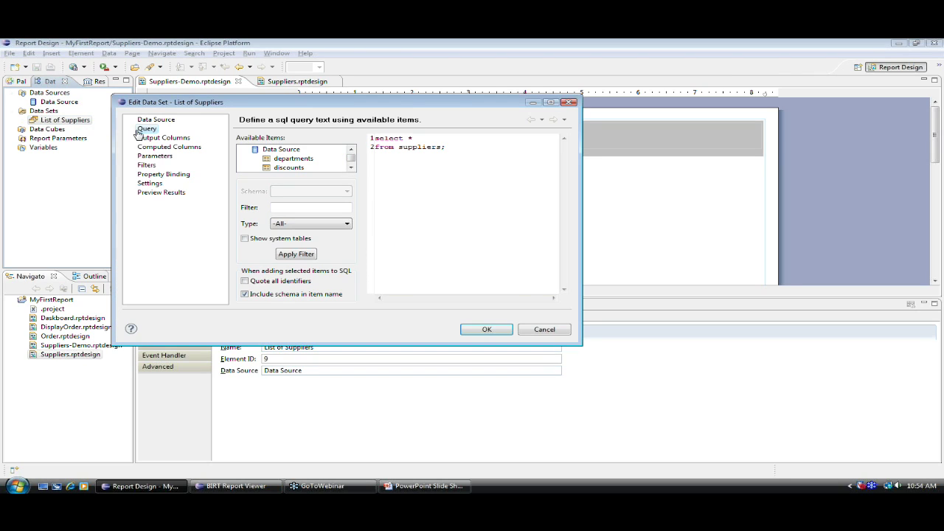
drag(374, 139, 456, 151)
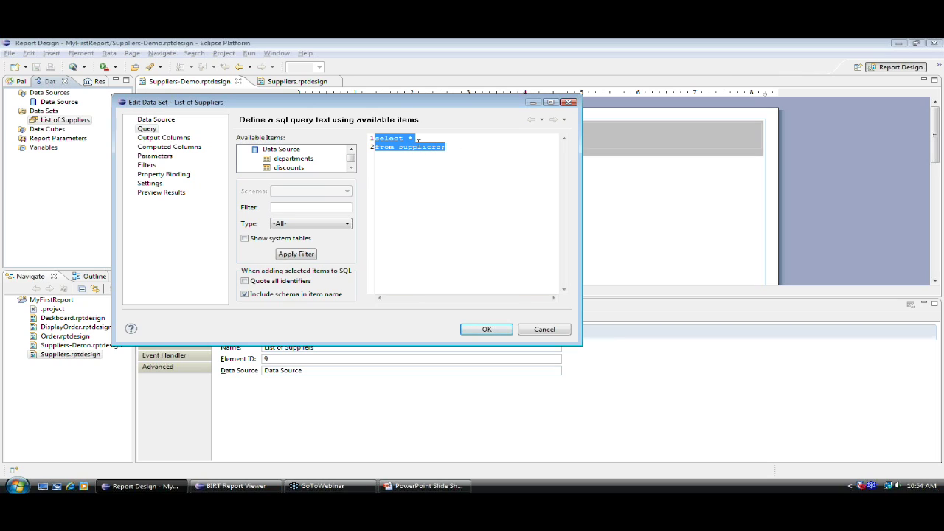
click(349, 163)
scroll(350, 166, up, 1)
click(351, 167)
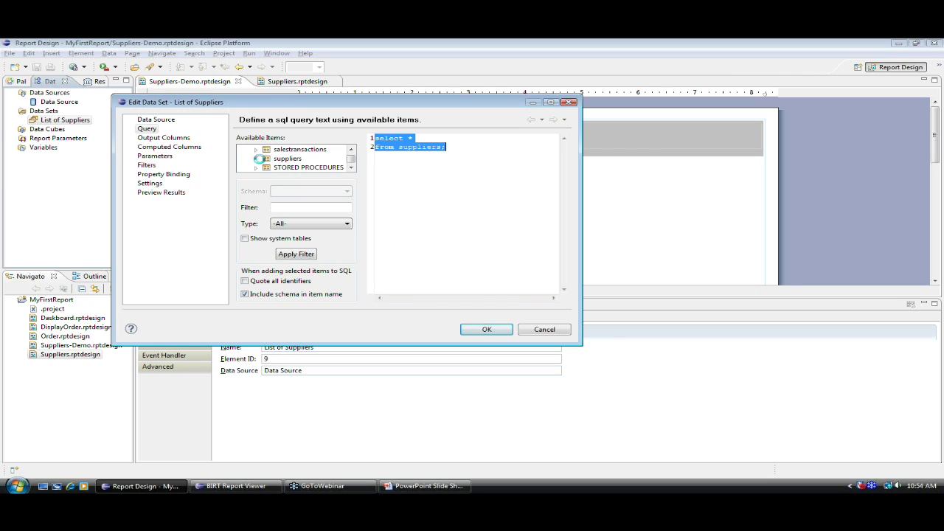
Check the supplier columns, preview the 15 returned records, and accept the data set
click(256, 159)
scroll(351, 161, down, 3)
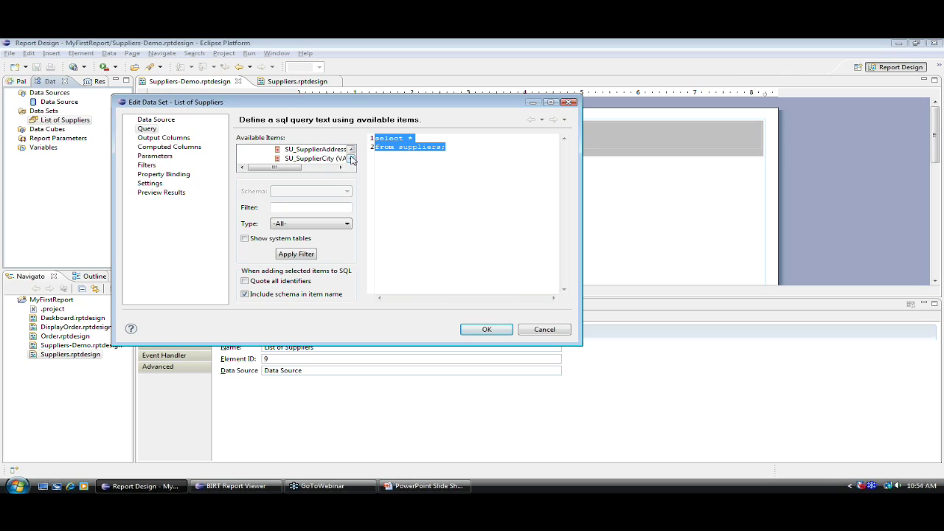
scroll(351, 156, down, 1)
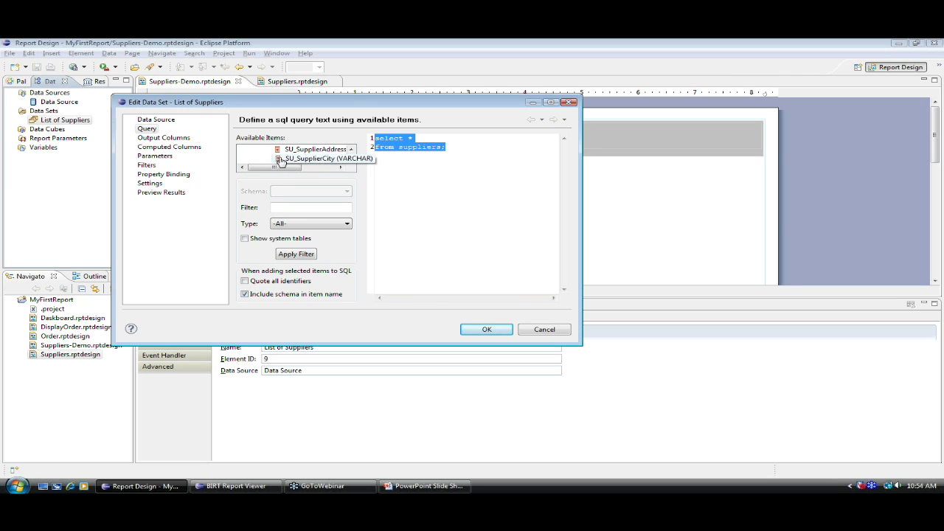
click(171, 193)
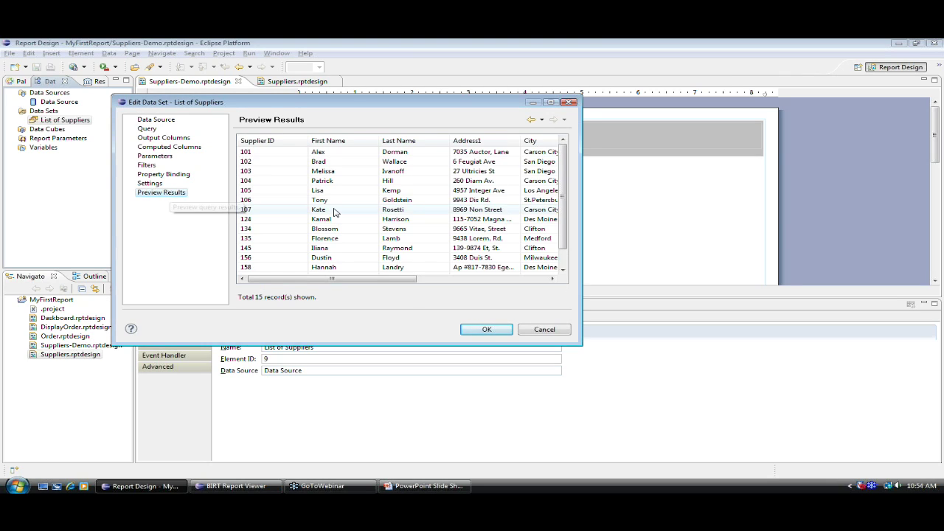
drag(560, 238, 567, 259)
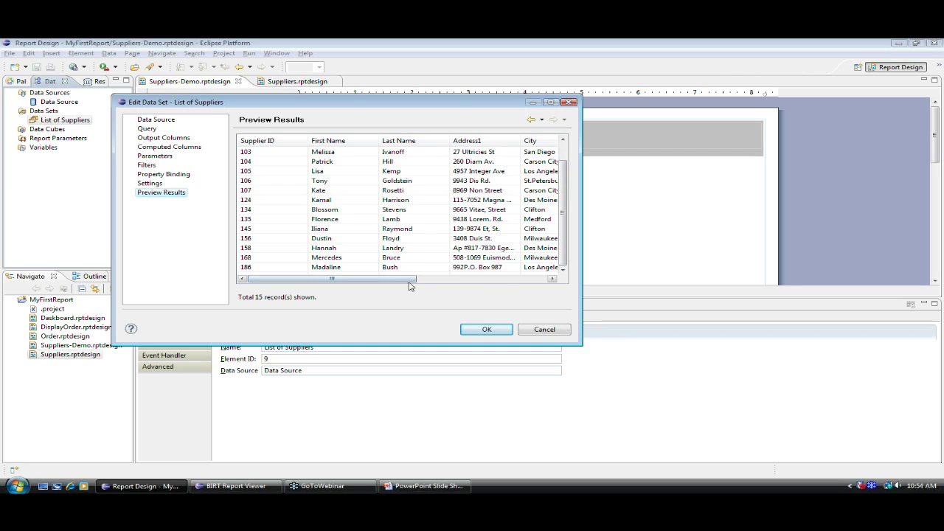
drag(409, 281, 496, 280)
click(487, 329)
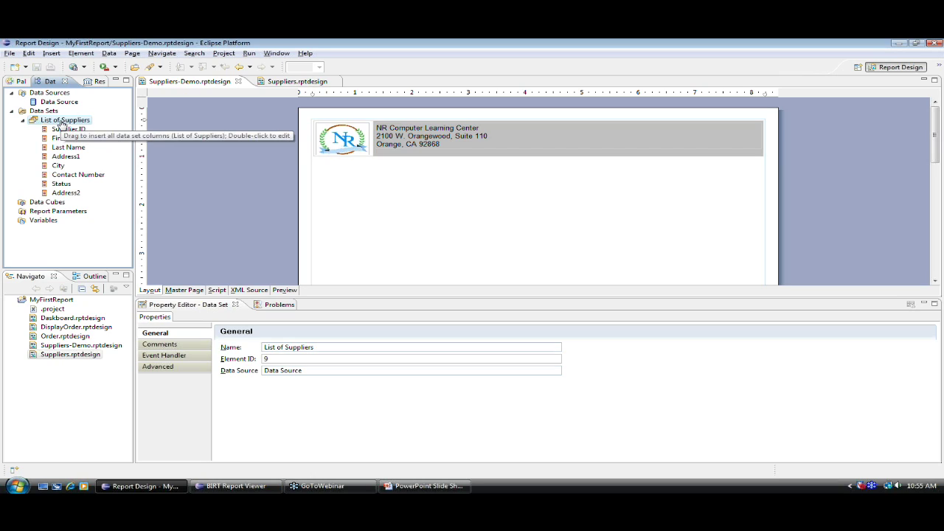
Place a List of Suppliers table below the header, deleting its Status and Address2 columns
drag(62, 124, 359, 188)
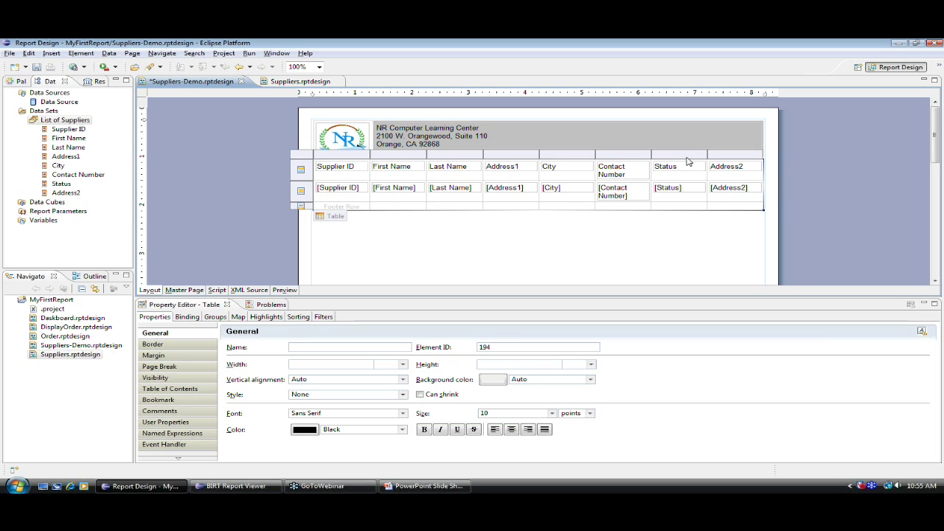
click(685, 155)
right_click(688, 162)
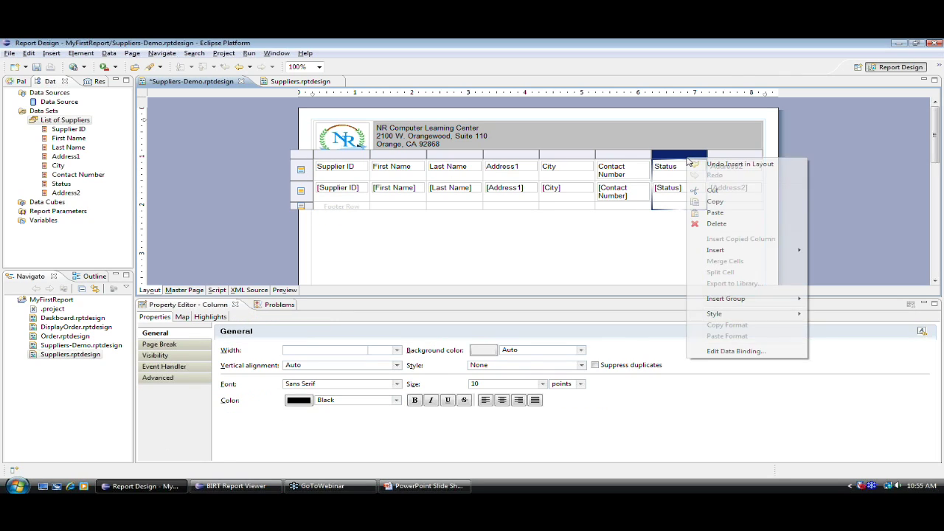
click(696, 225)
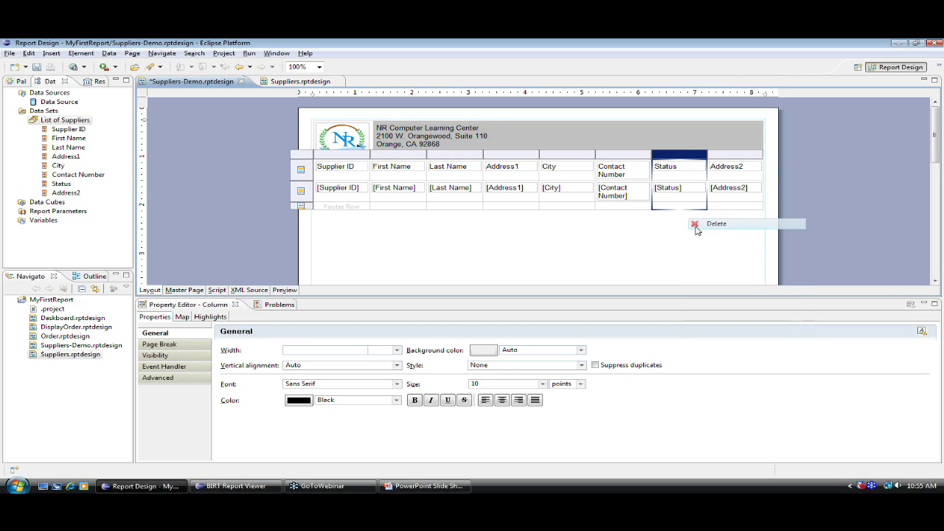
right_click(729, 156)
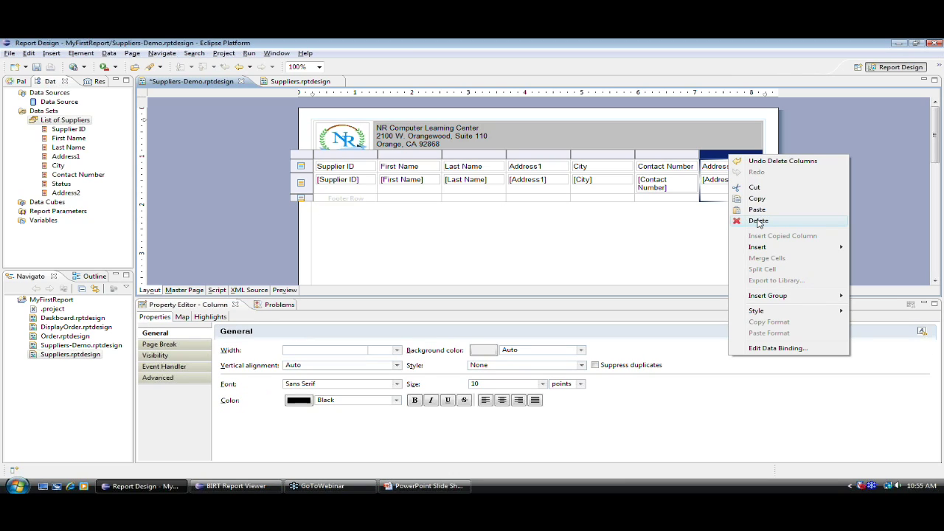
click(758, 221)
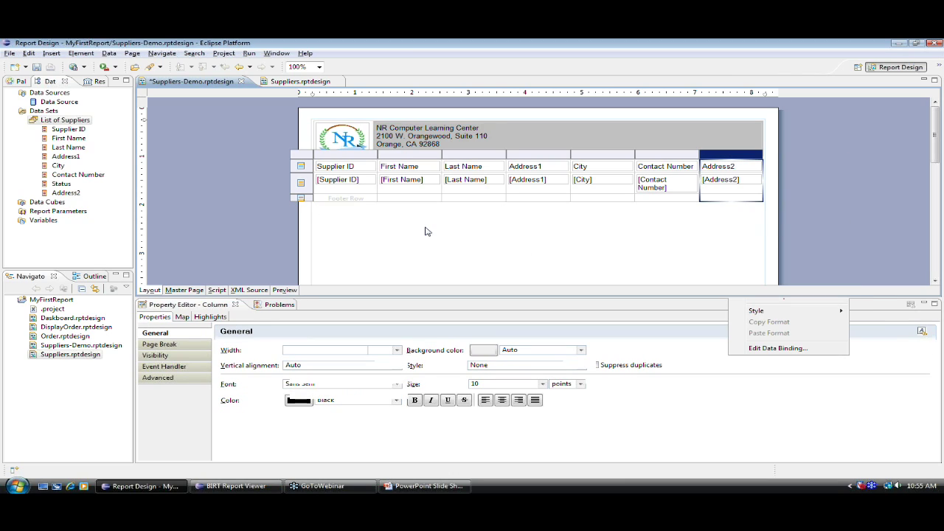
Give the table header row a Blue background with White, bold, left-aligned text
click(302, 167)
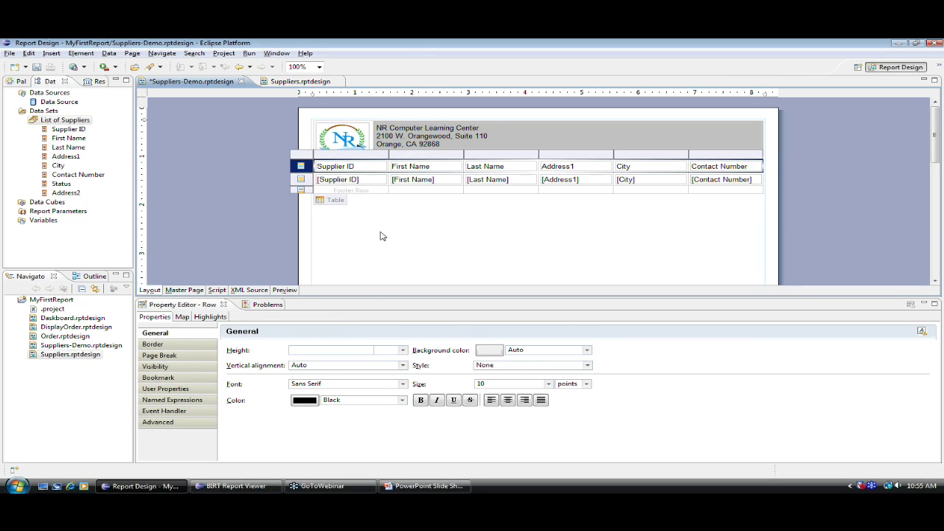
click(494, 352)
click(586, 375)
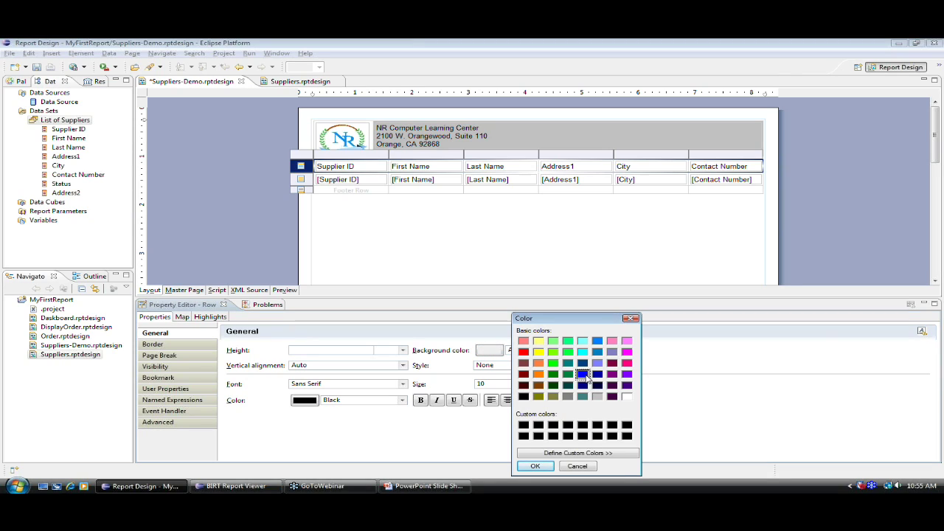
click(546, 466)
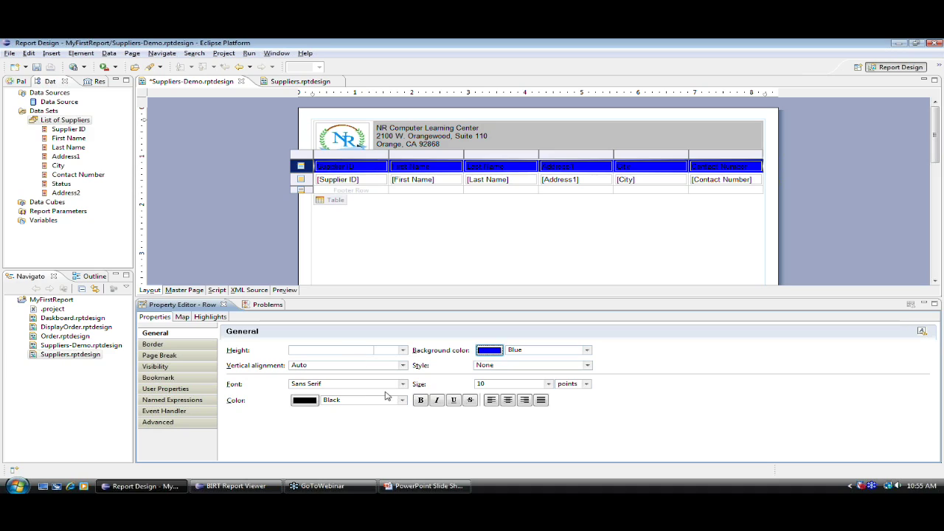
click(313, 400)
click(442, 396)
click(360, 466)
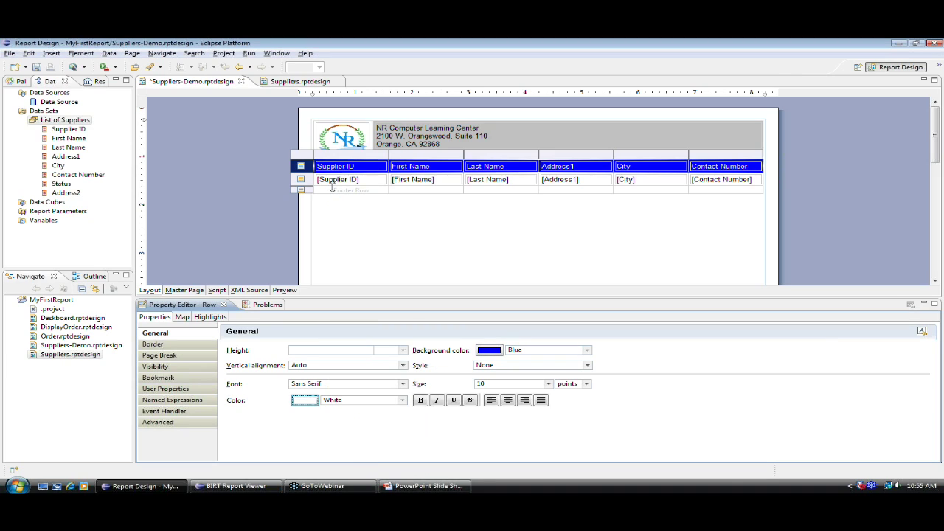
click(421, 401)
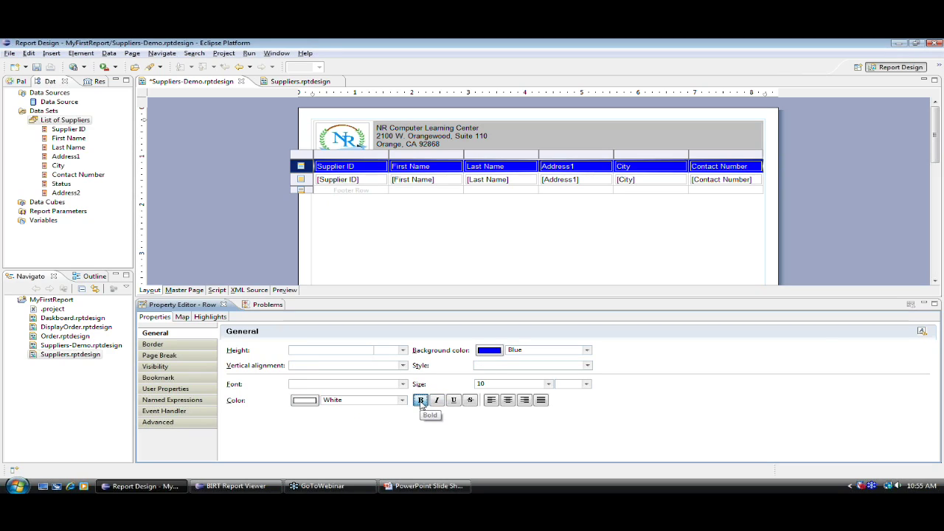
click(491, 399)
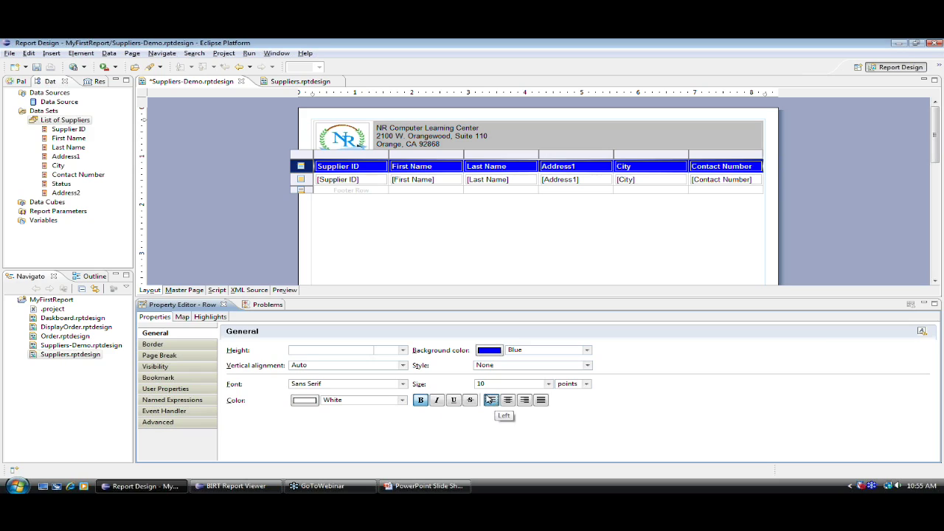
click(453, 247)
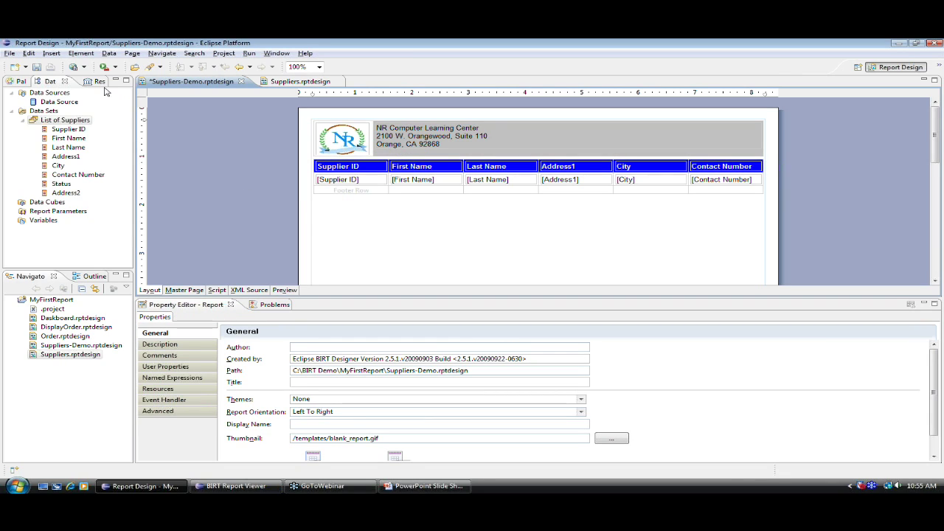
Save the report design and bring the BIRT Report Viewer preview into view
click(73, 67)
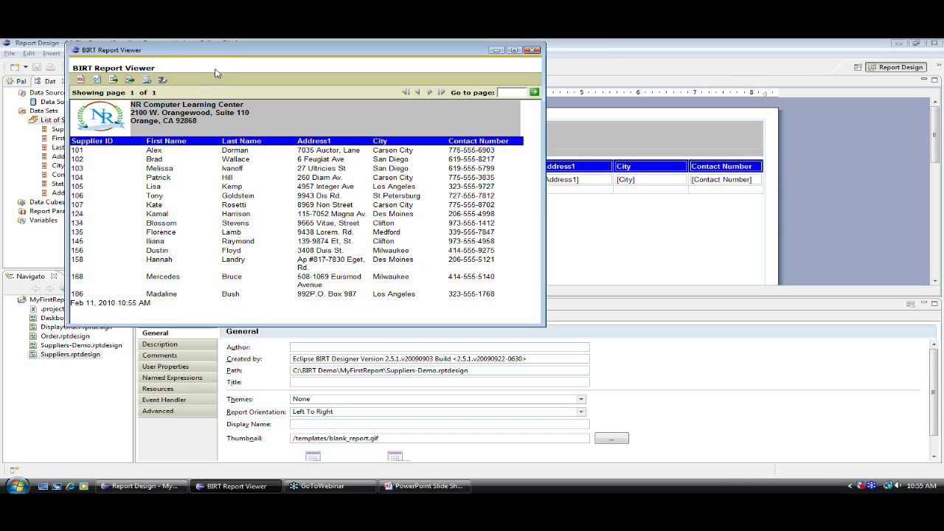
drag(231, 55, 437, 211)
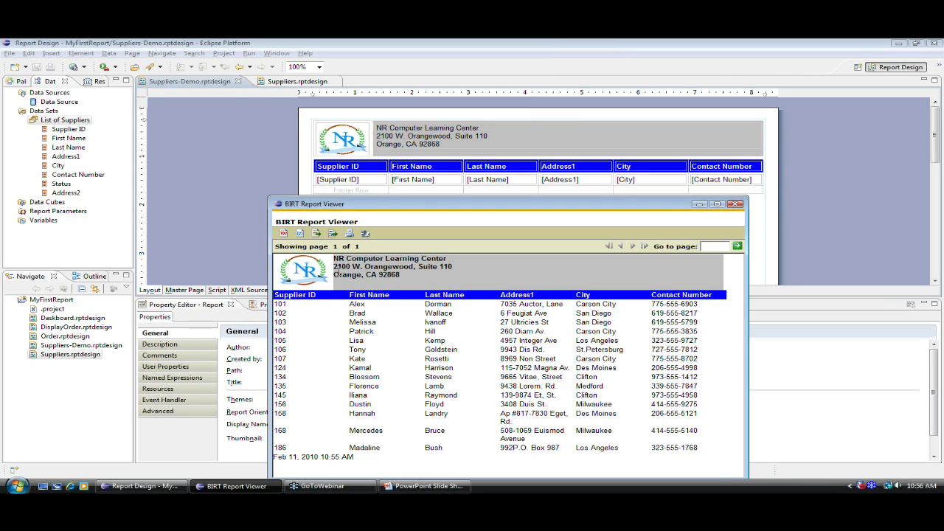